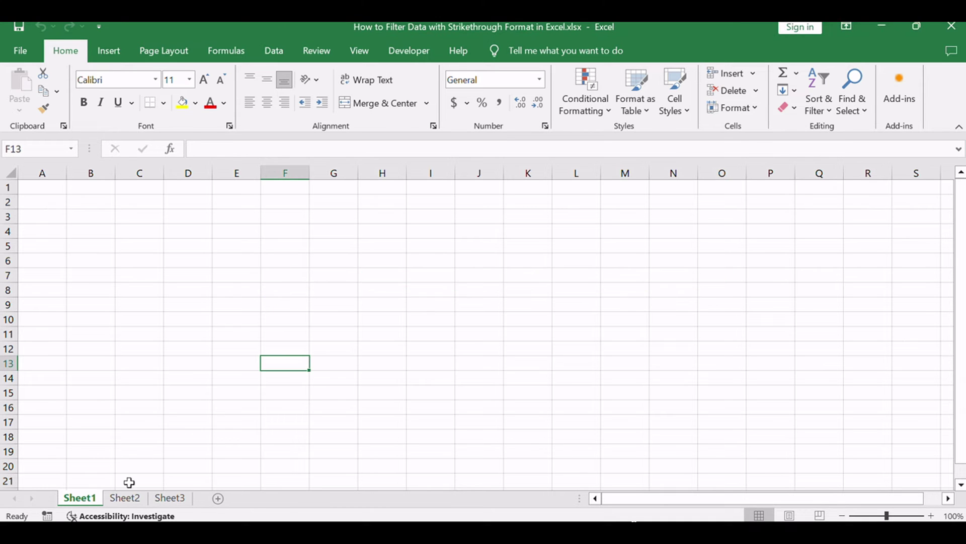
- Switch to Sheet2 with the Product and Sales table
left_click(124, 497)
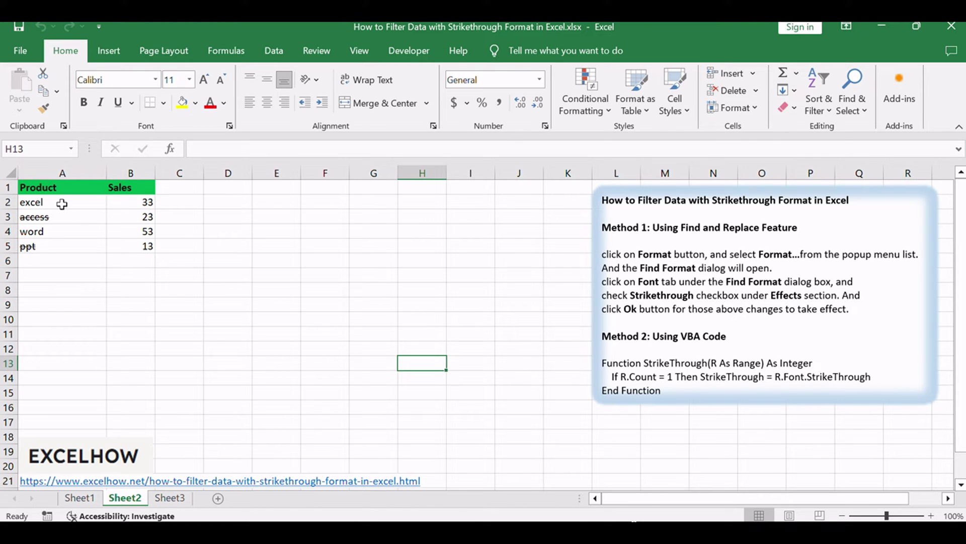
- Select product names A2:A5 and open Find and Replace with its extended Options shown
left_click_drag(54, 199, 37, 246)
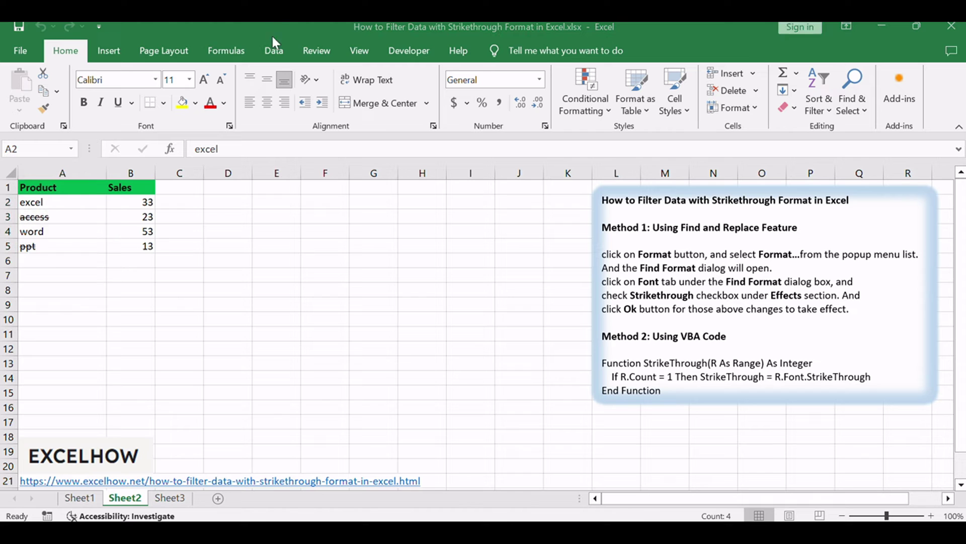
left_click(66, 50)
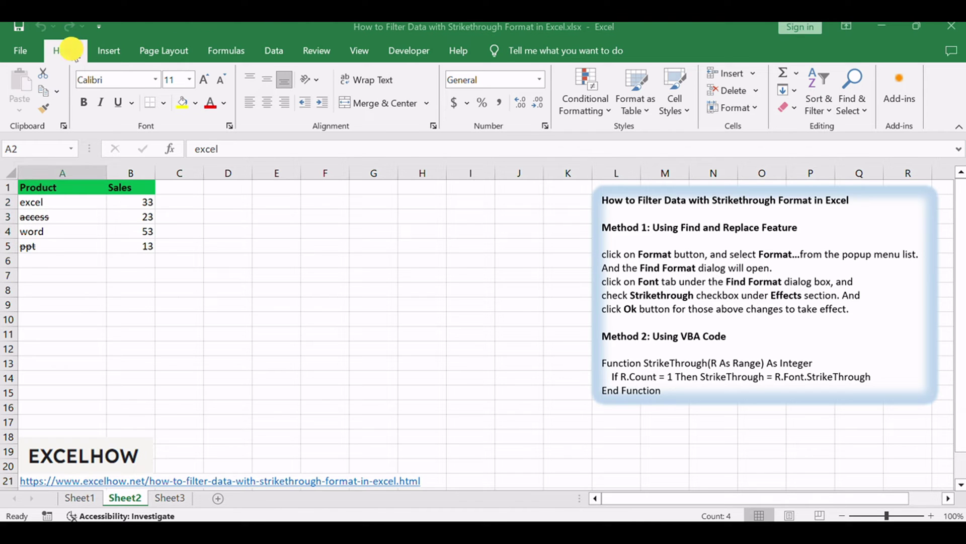
left_click(853, 107)
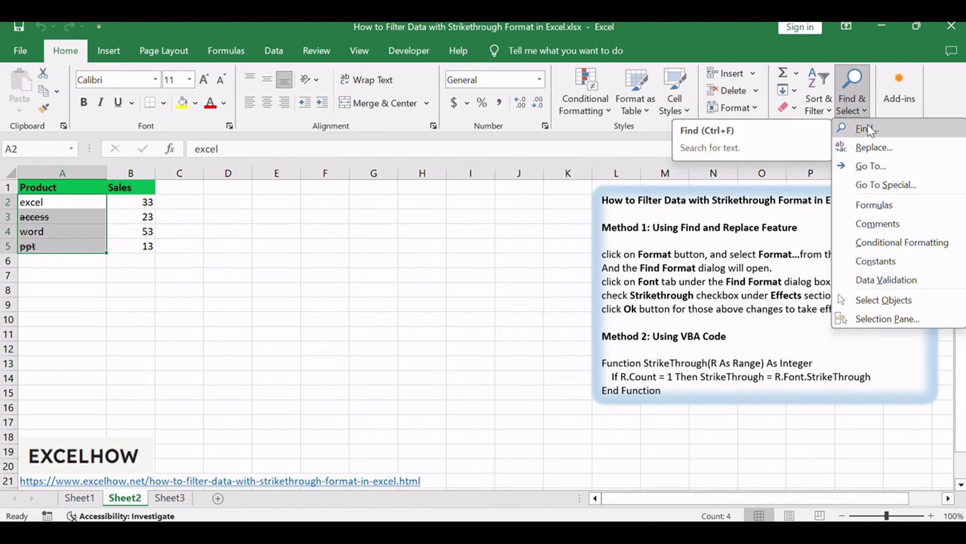
left_click(868, 125)
left_click_drag(488, 175, 278, 203)
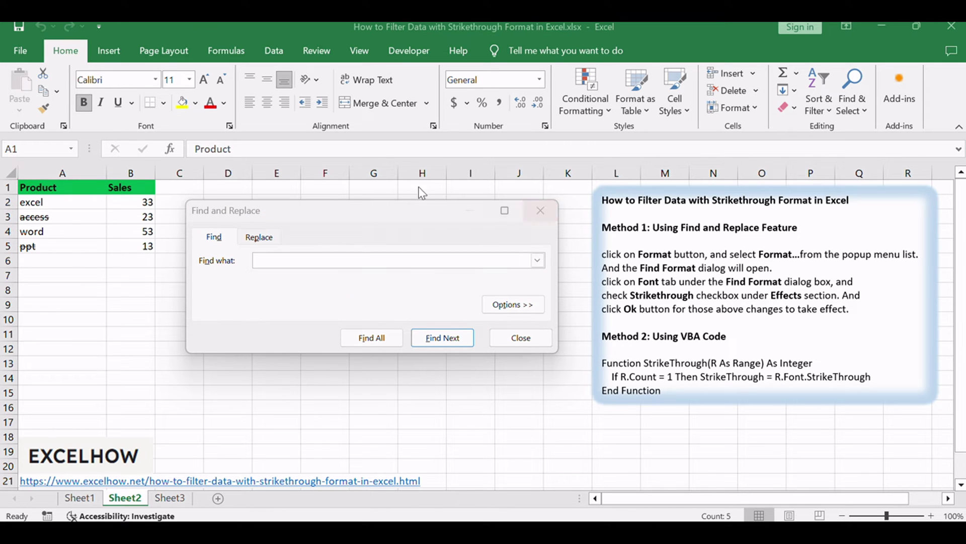
left_click(453, 242)
left_click(214, 238)
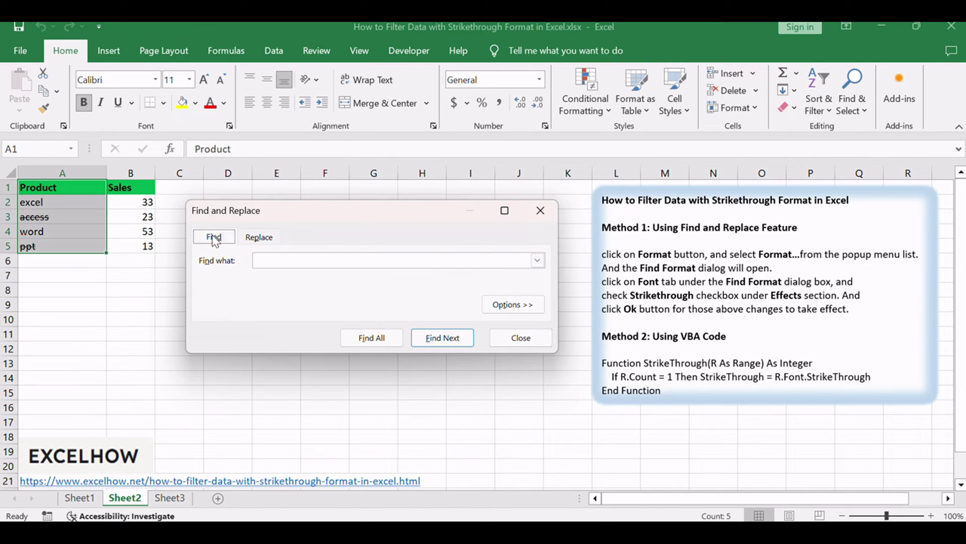
left_click(511, 306)
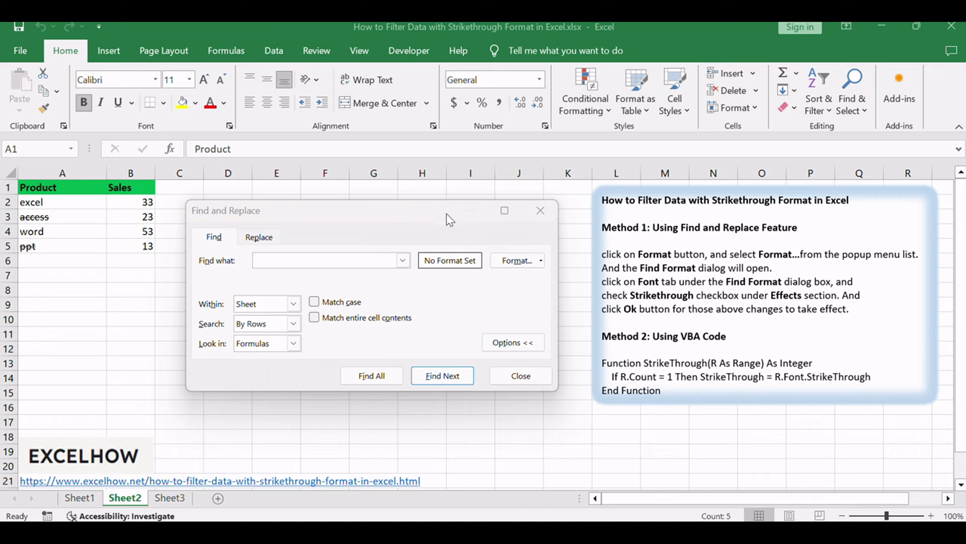
- Set the Find Format criteria to the Strikethrough font effect
left_click(510, 262)
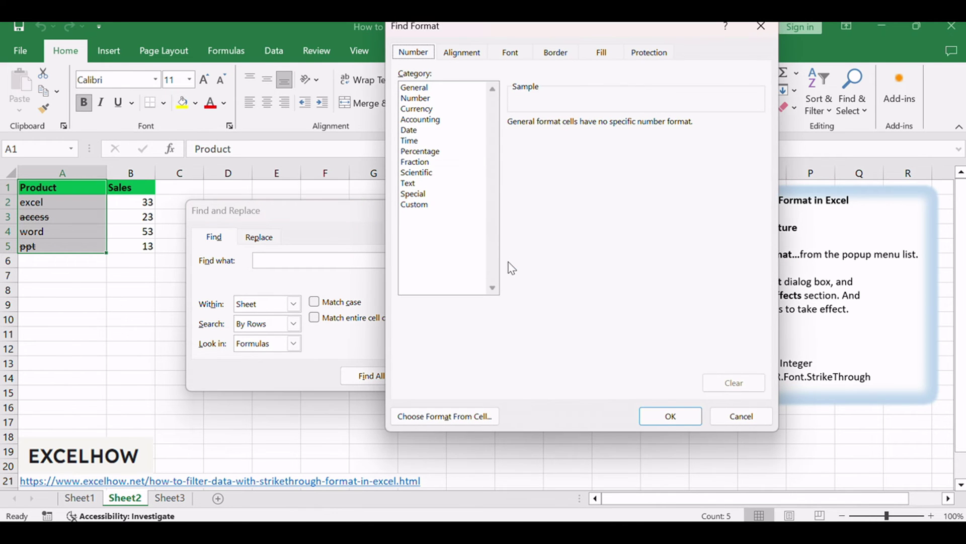
left_click_drag(498, 32, 461, 60)
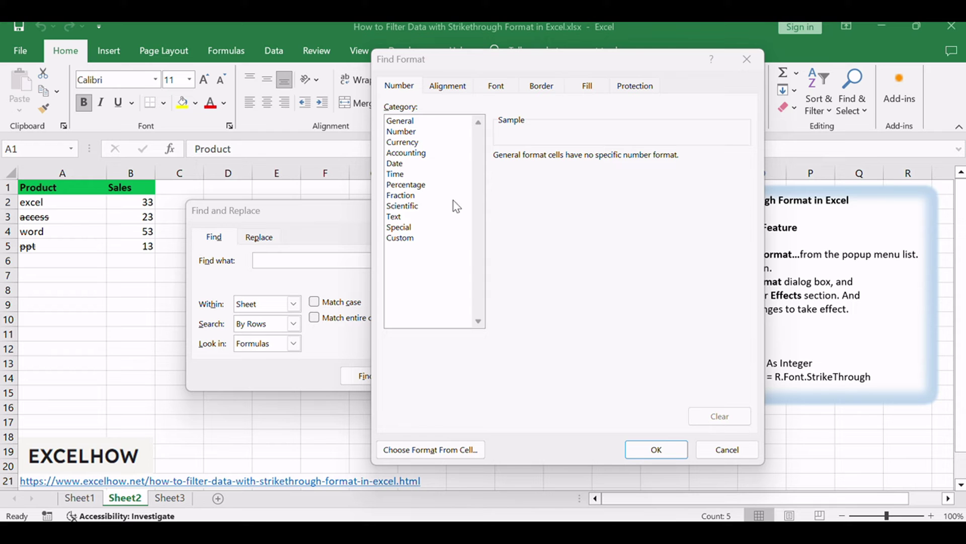
left_click(495, 84)
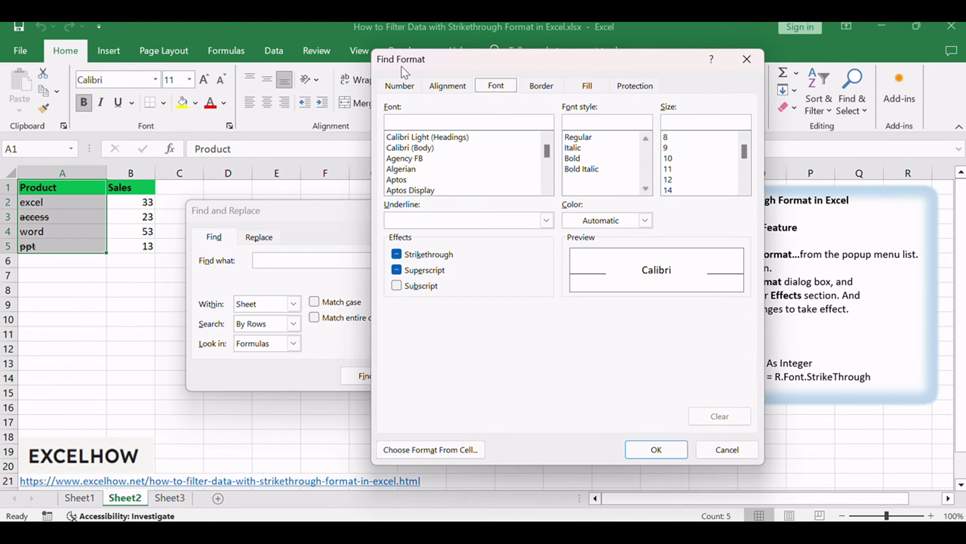
left_click(398, 254)
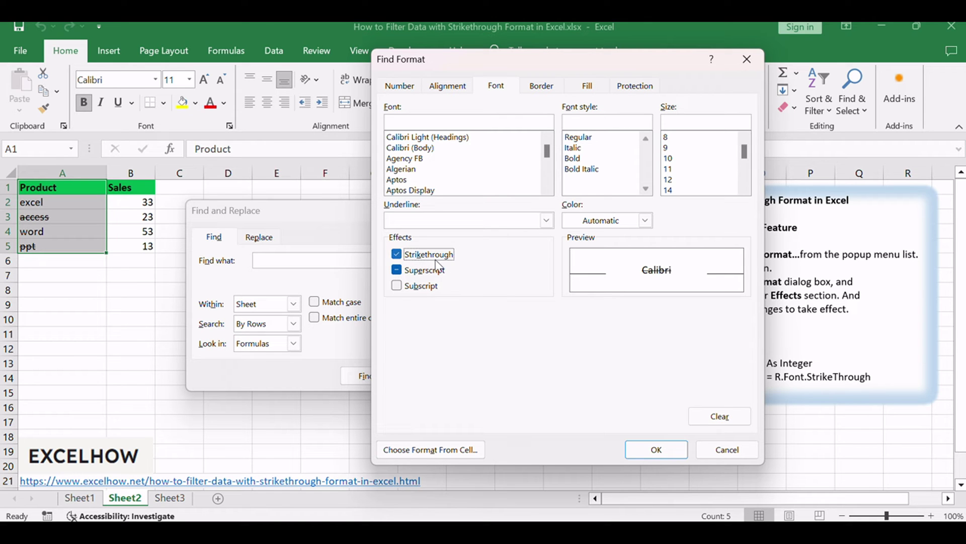
left_click(657, 451)
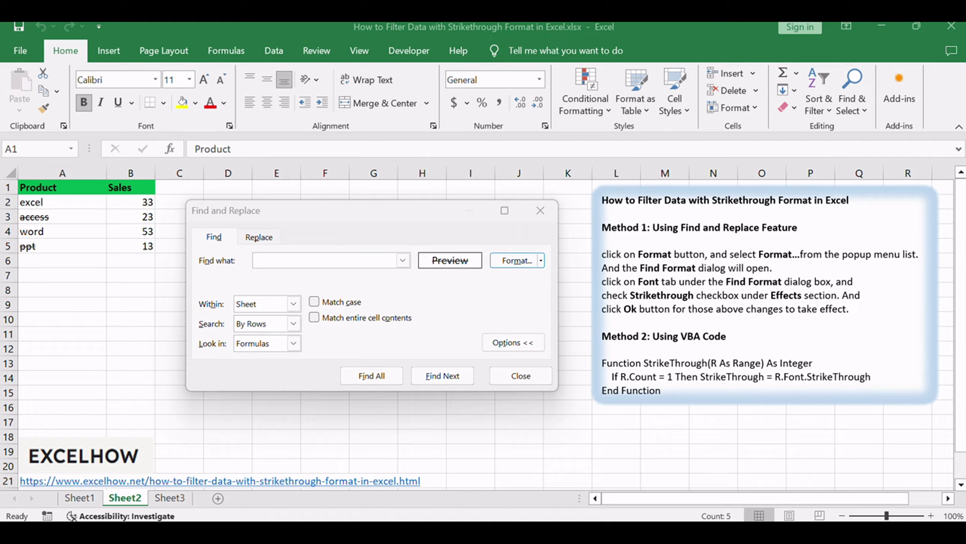
left_click(415, 310)
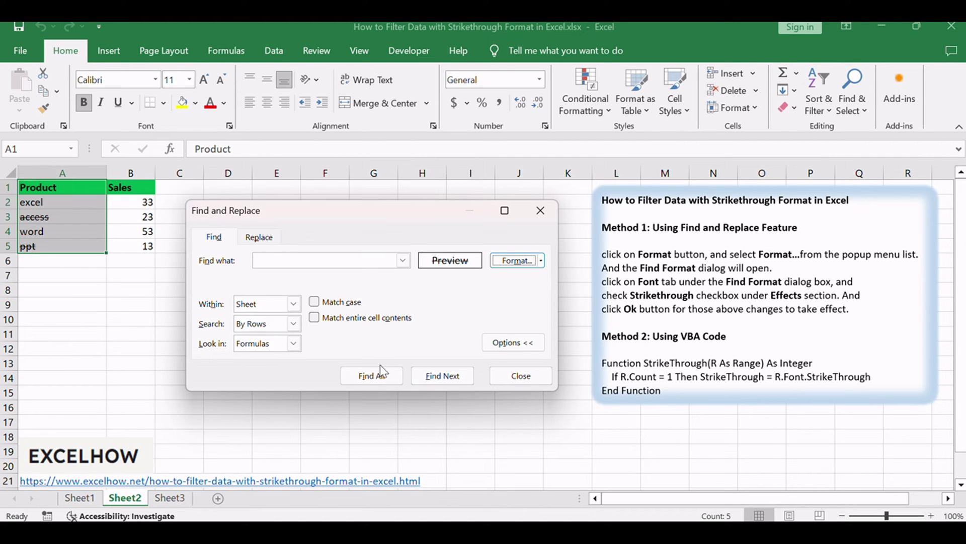
- Find all strikethrough cells, select A3 'access' and A5 'ppt', and close the dialog
left_click(372, 377)
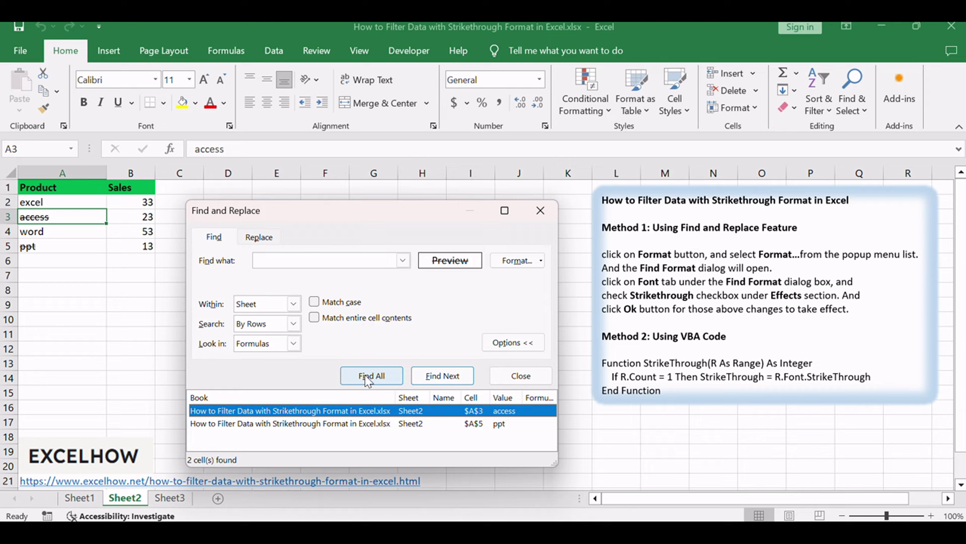
key("ctrl+a")
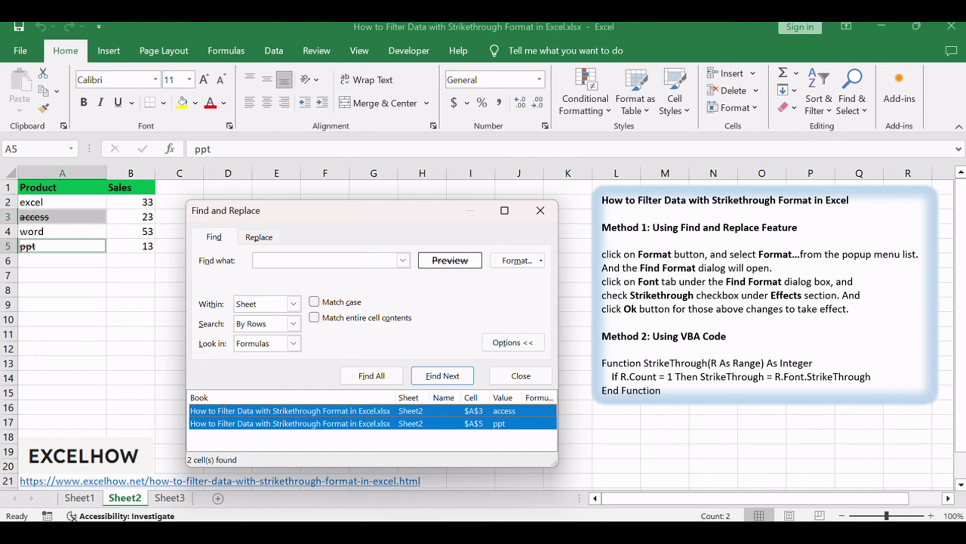
left_click(372, 218)
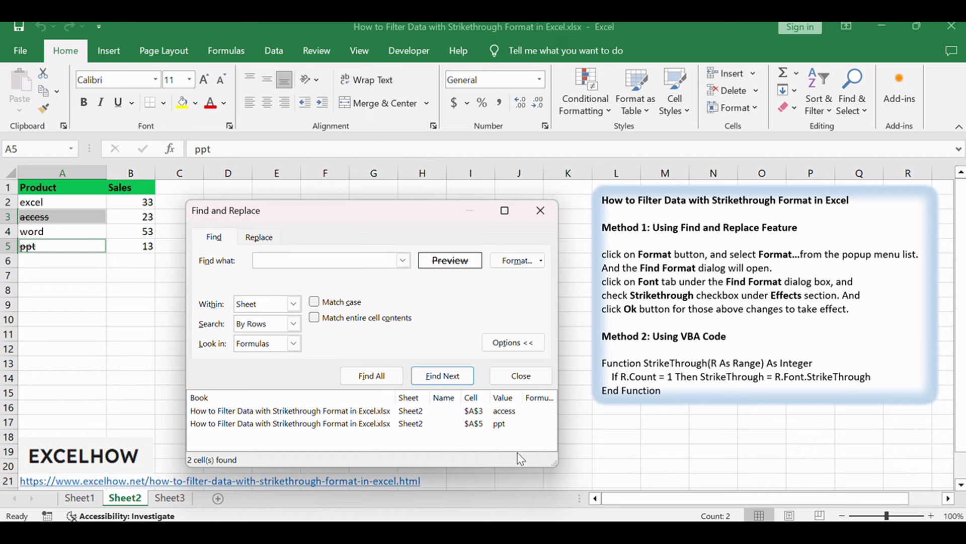
left_click(533, 373)
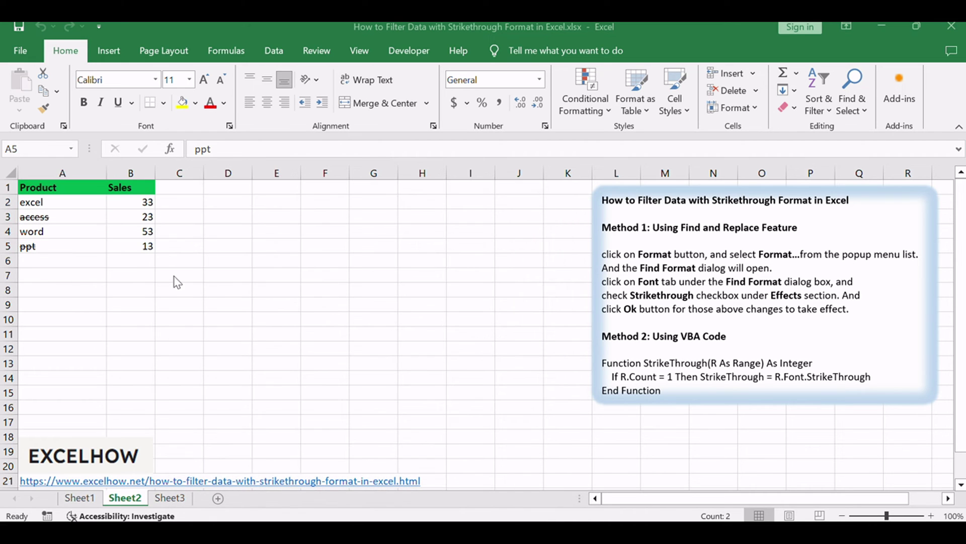
- Delete the entire rows containing the found cells 'access' and 'ppt'
left_click(62, 215)
right_click(65, 214)
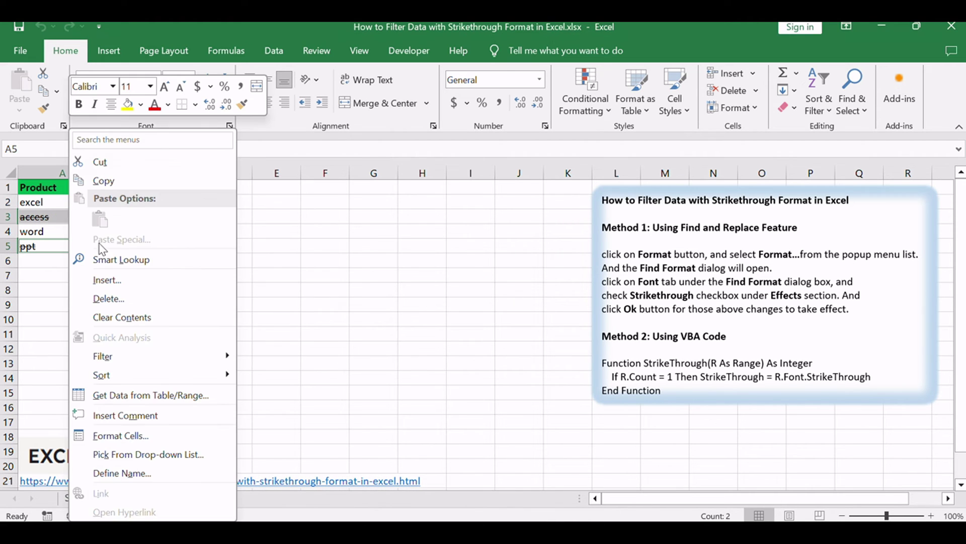
left_click(134, 300)
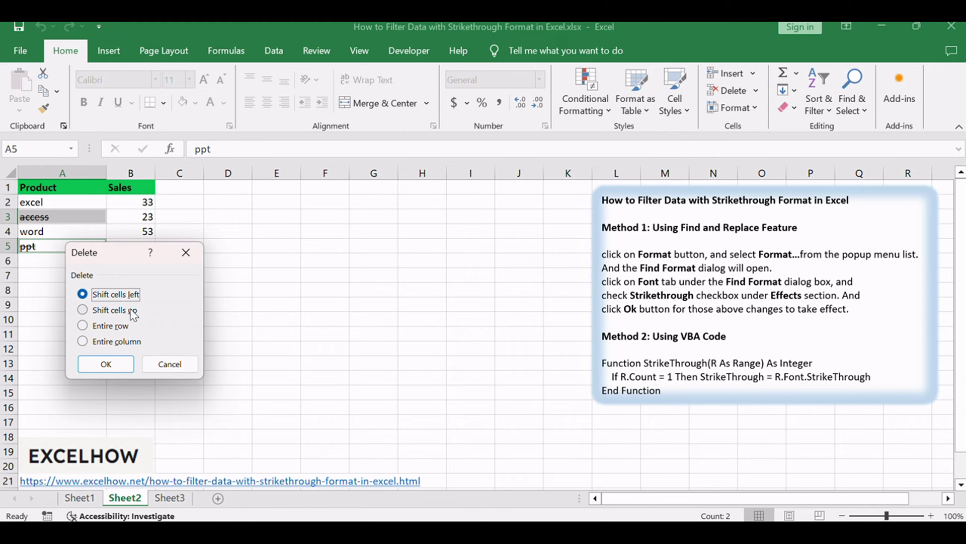
left_click(99, 326)
key("Return")
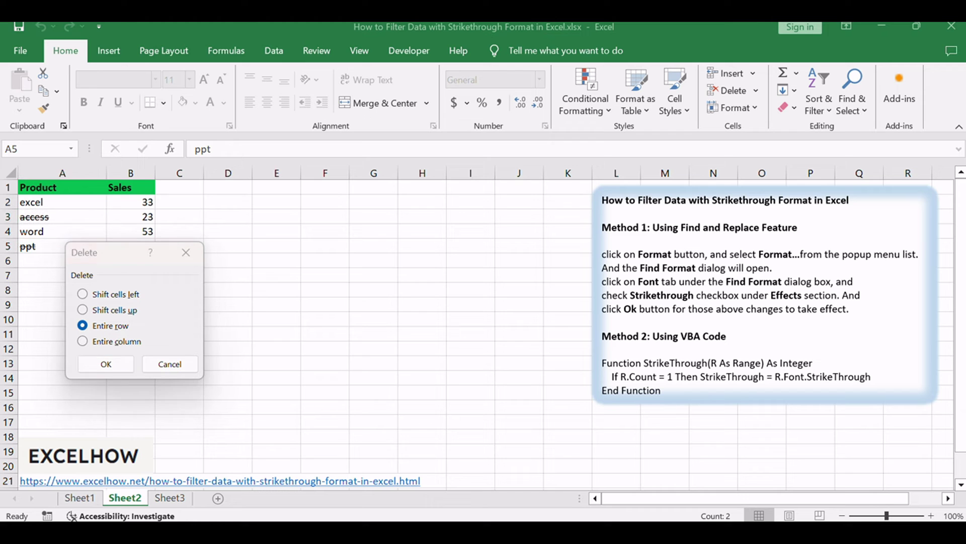
left_click(106, 364)
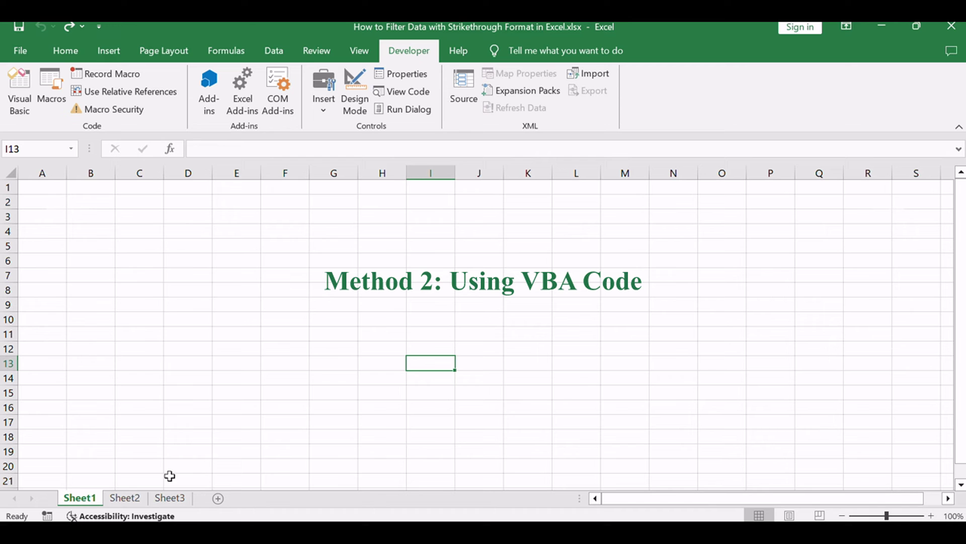
left_click(132, 496)
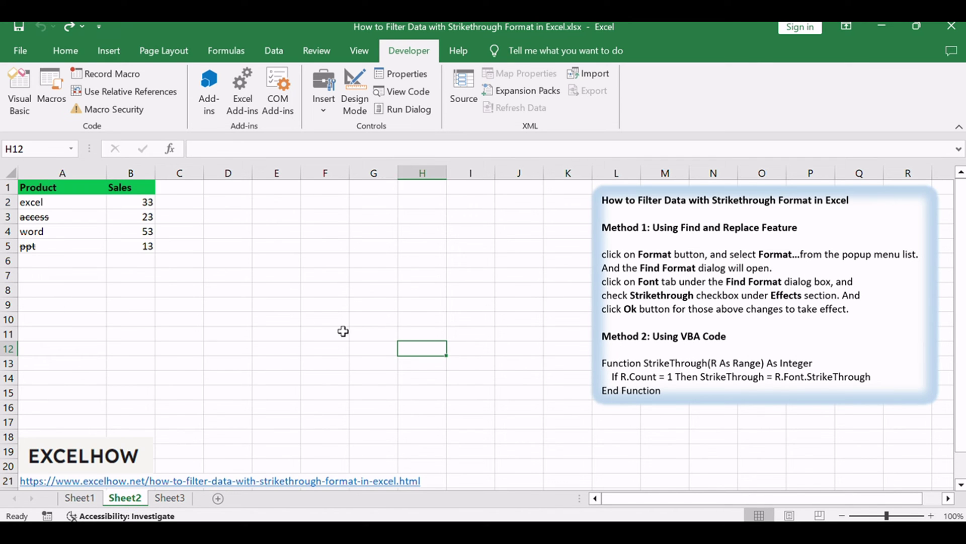
left_click(284, 299)
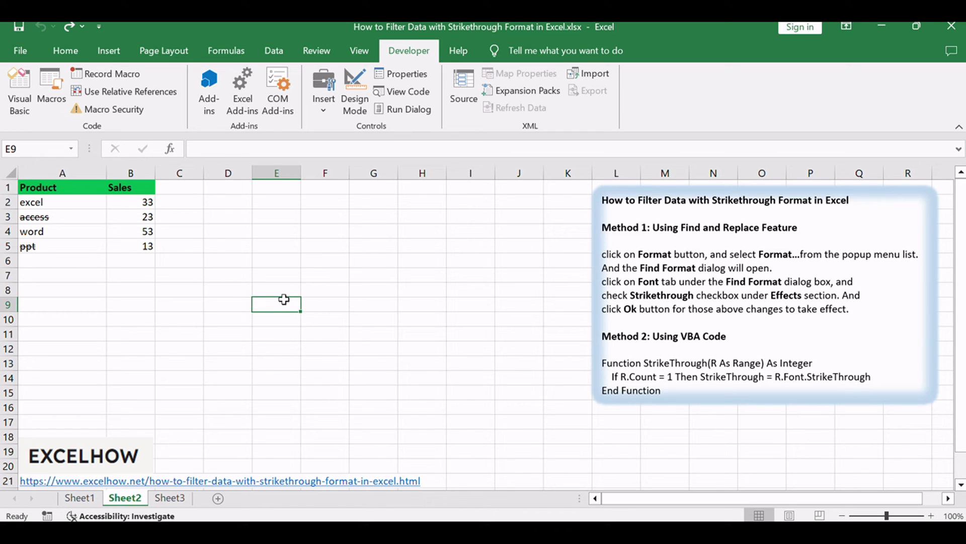
left_click_drag(654, 336, 727, 329)
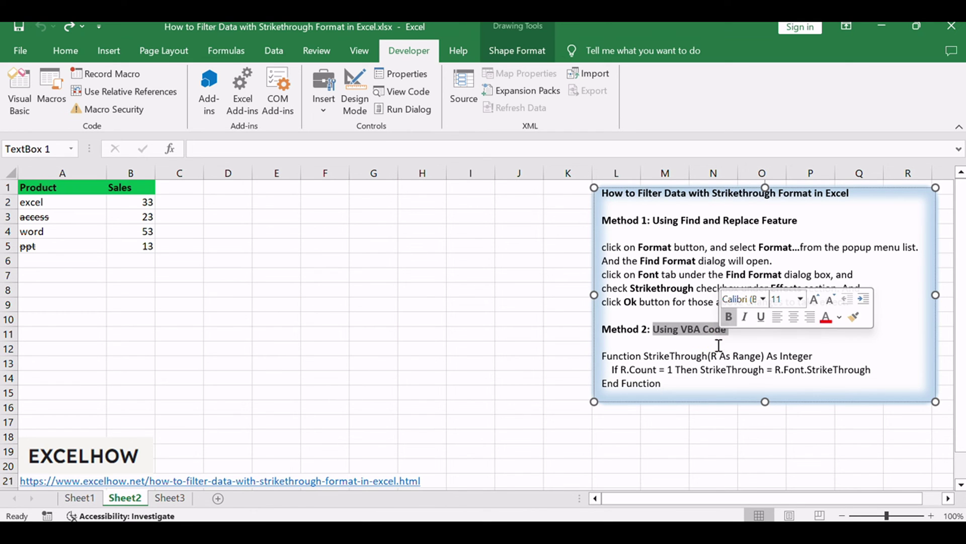
left_click(705, 349)
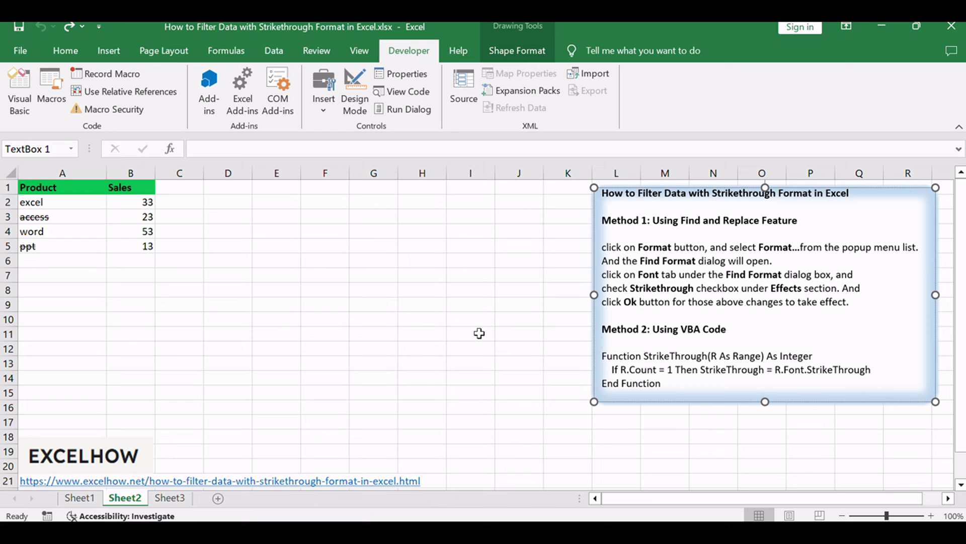
left_click(462, 332)
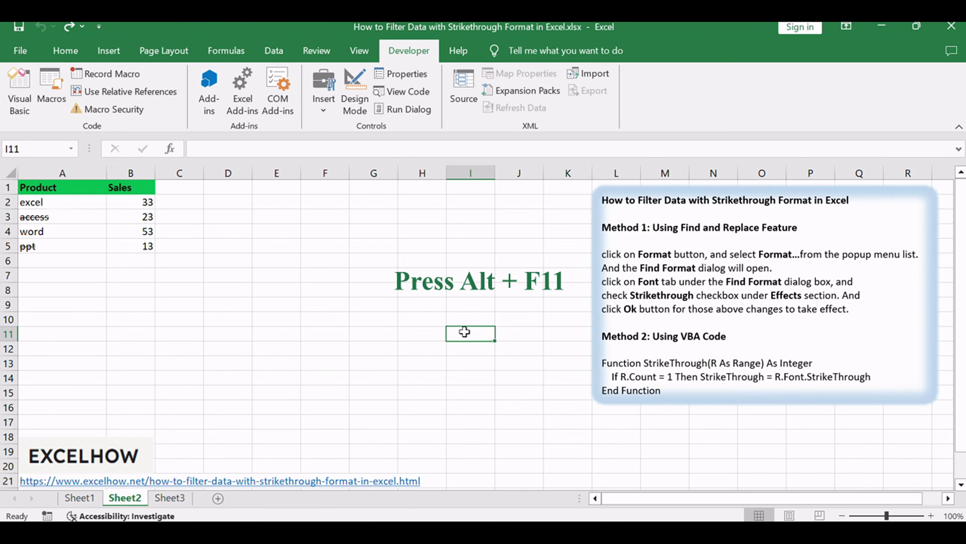
key("alt+F11")
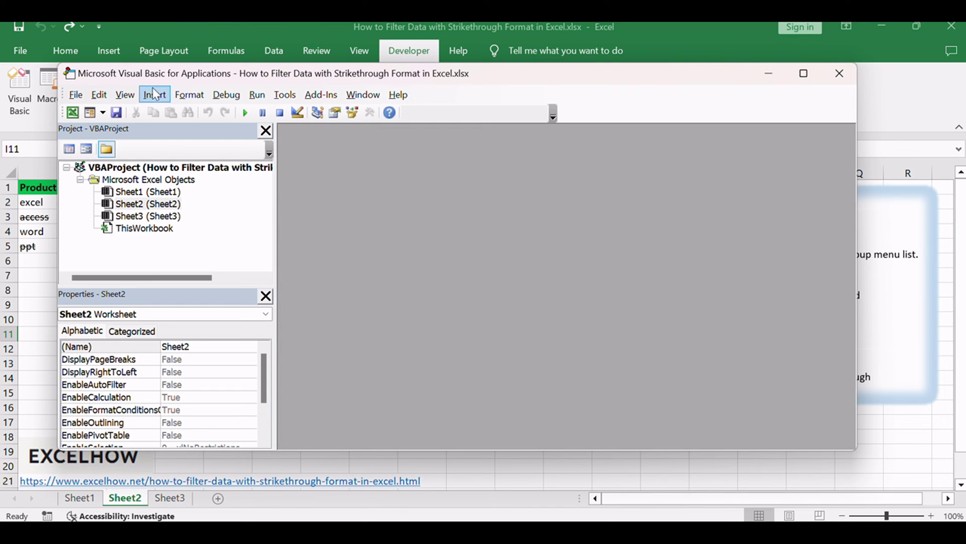
- Insert a new code module into the VBA project via Sheet1
left_click(209, 75)
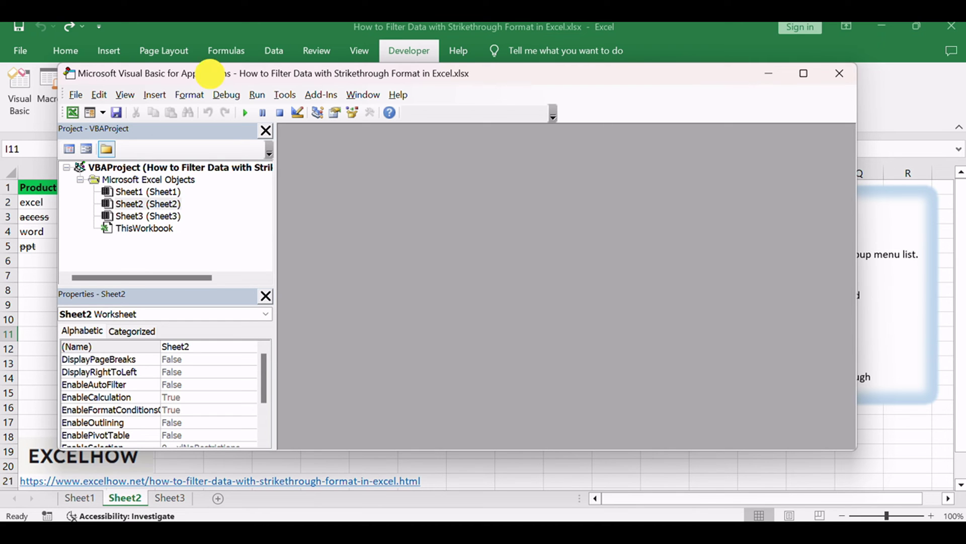
right_click(215, 196)
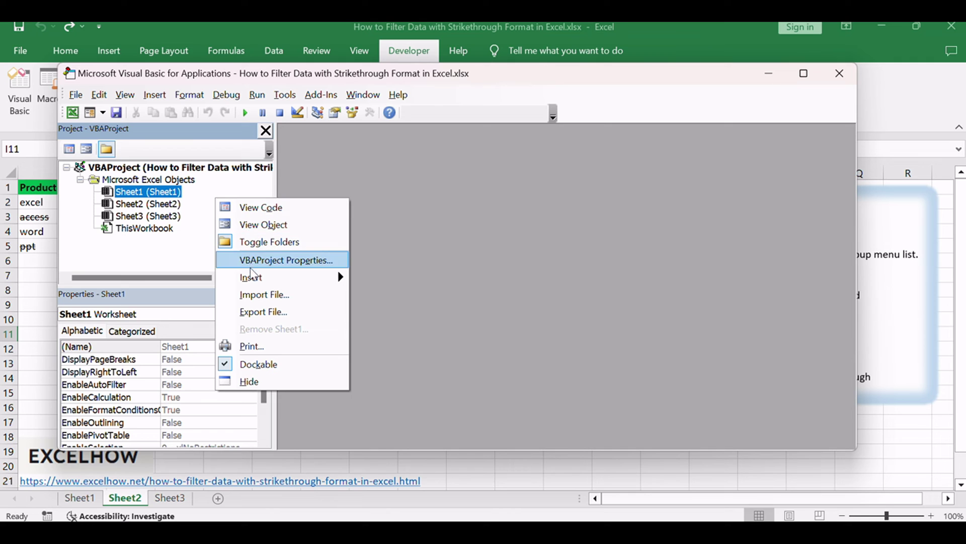
mouse_move(258, 278)
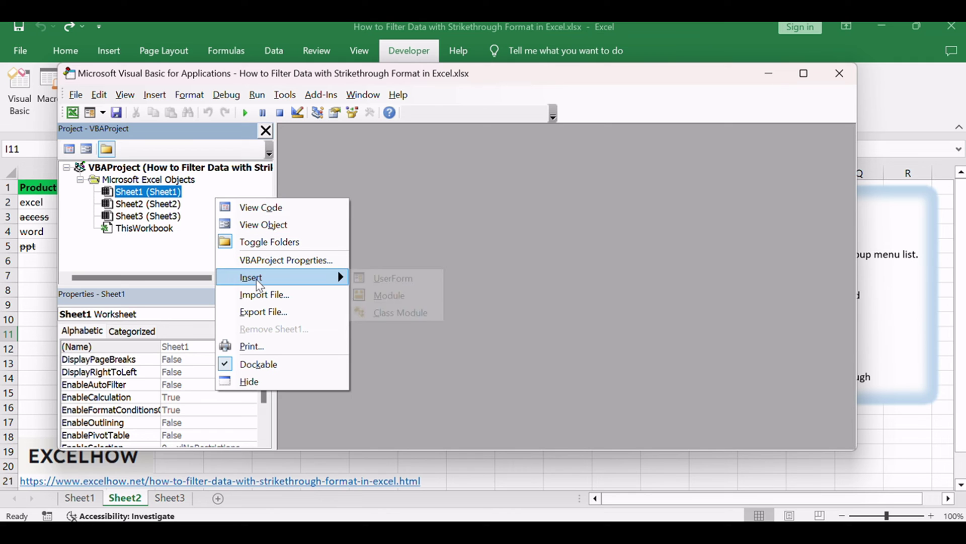
left_click(413, 296)
- Paste the StrikeThrough function into Module1 and close the VBA editor
left_click(416, 252)
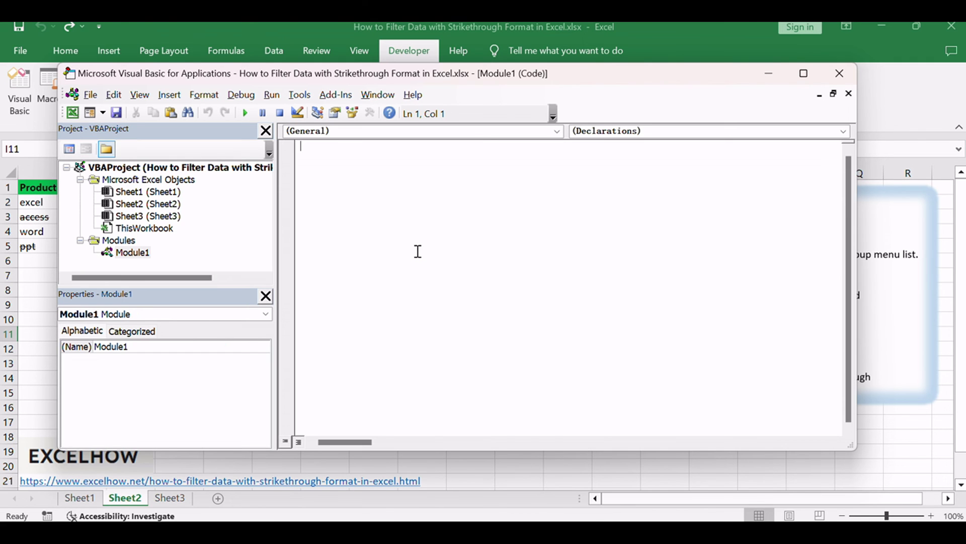
type("Function StrikeThrough(R As Range) As Integer     If R.Count = 1 Then StrikeThrough = R.Font.StrikeThrough End Function")
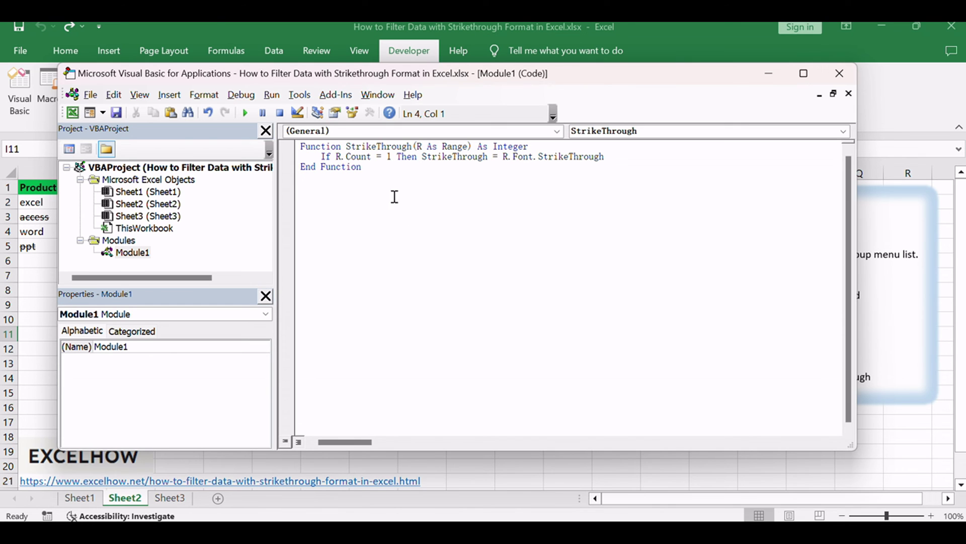
left_click_drag(341, 146, 410, 147)
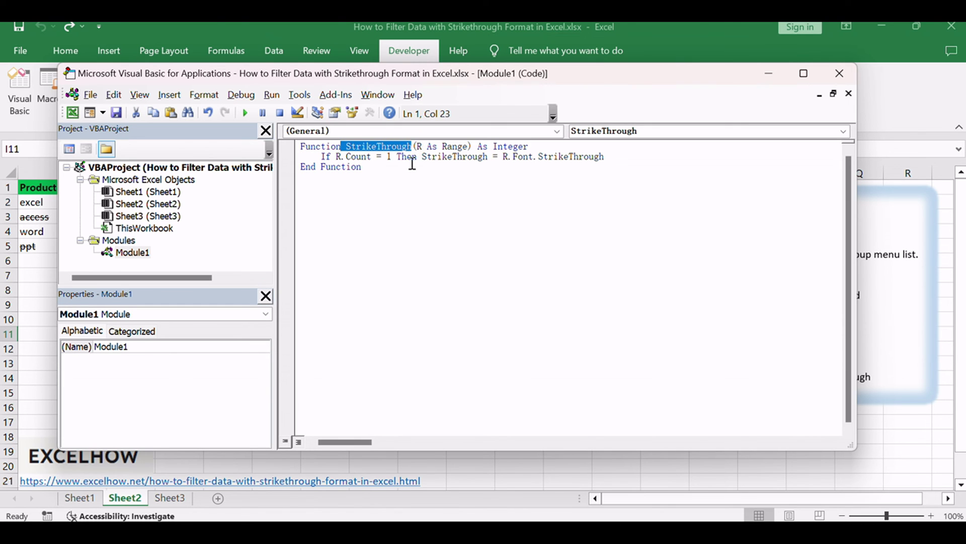
left_click(418, 168)
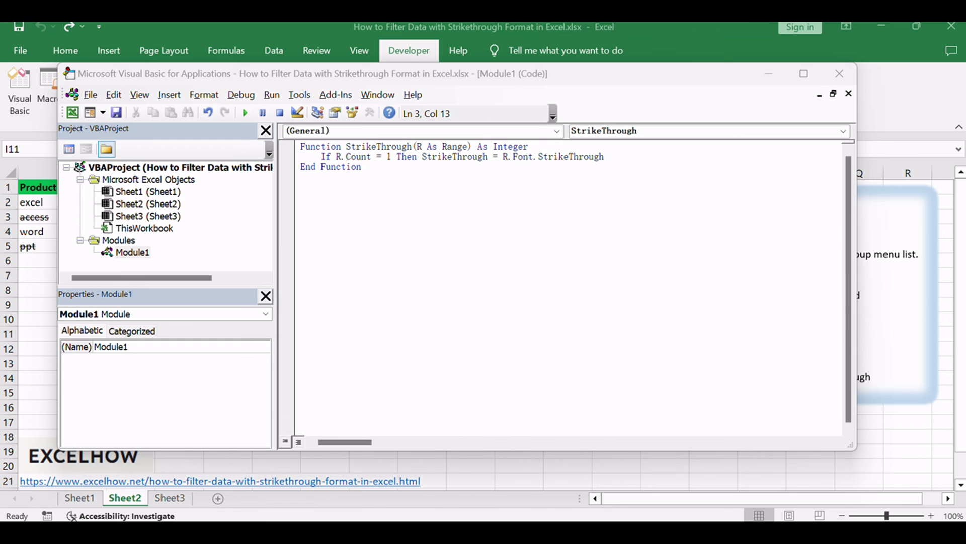
left_click(839, 73)
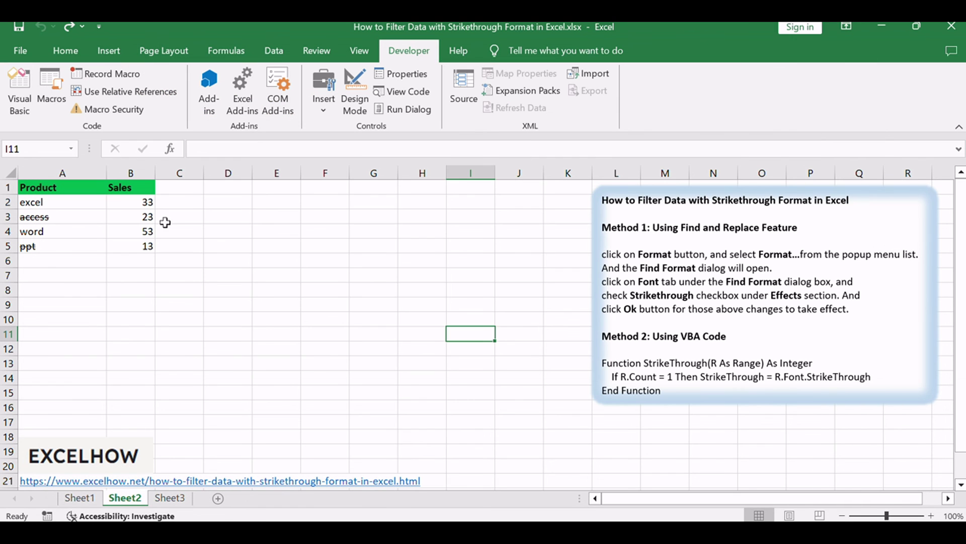
- Enter =StrikeThrough(A1) in C1 and fill it down to C5
left_click(188, 201)
double_click(191, 200)
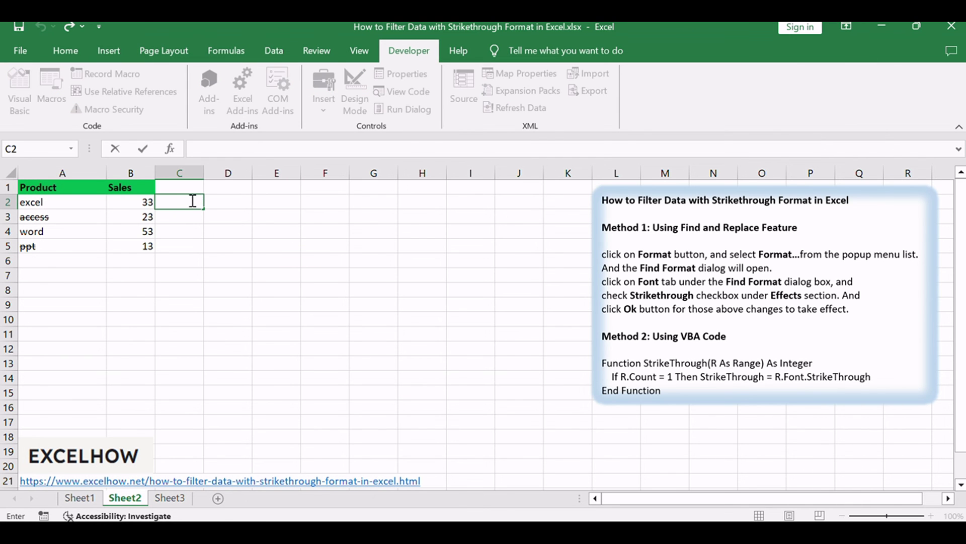
type("=StrikeThrough(A1)")
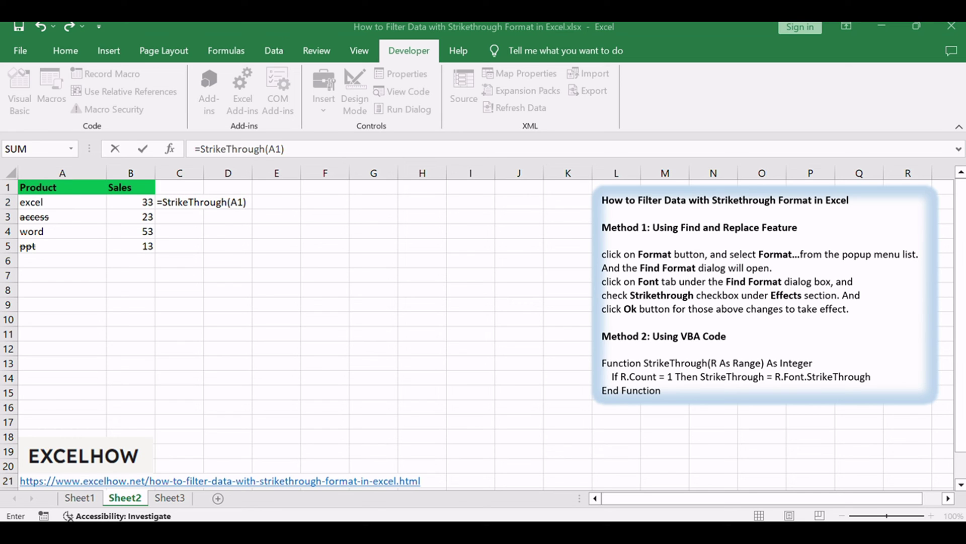
left_click(313, 146)
key("Return")
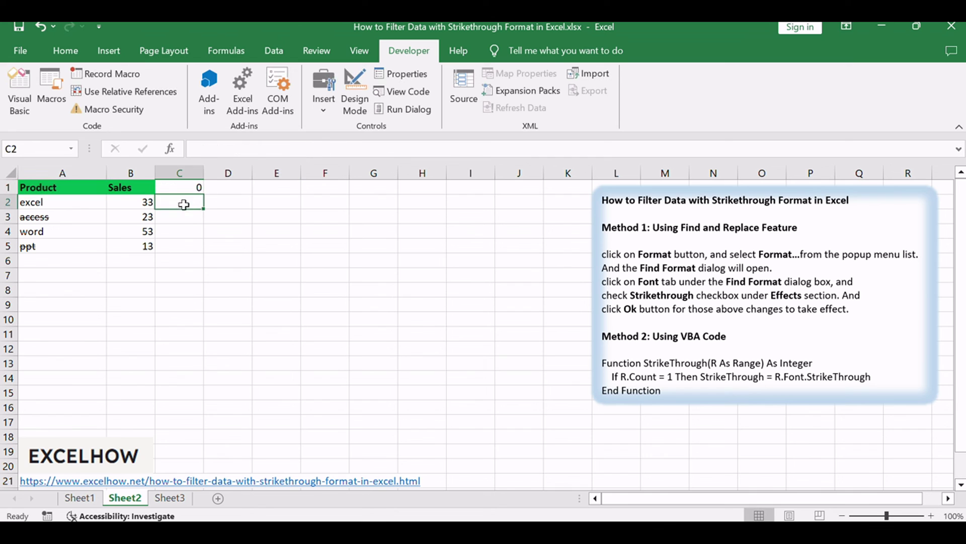
left_click(196, 189)
left_click_drag(203, 194, 202, 249)
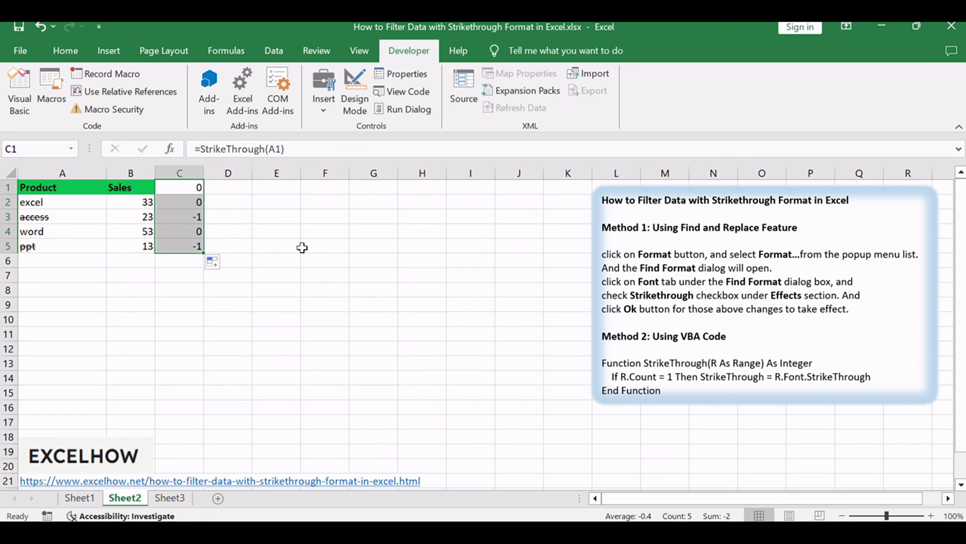
left_click(294, 264)
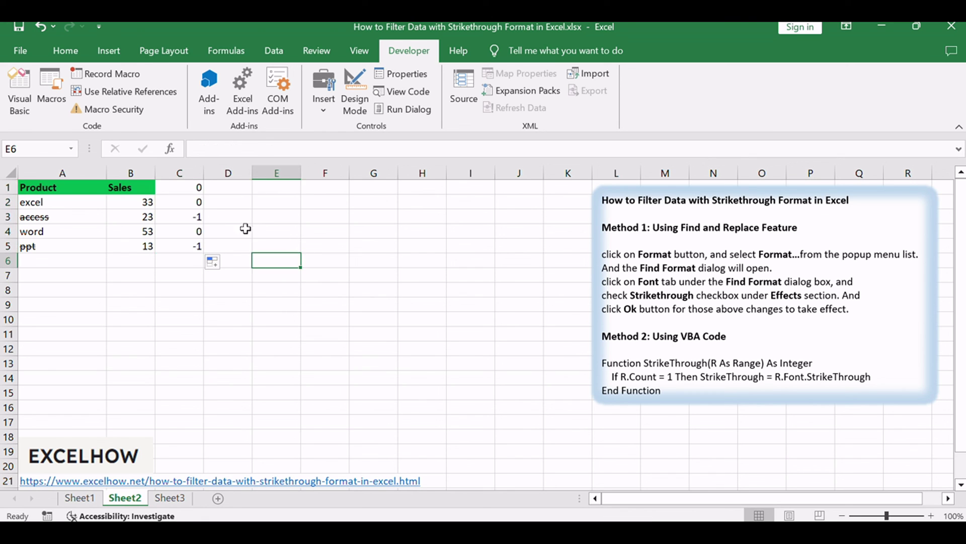
left_click(705, 242)
left_click_drag(682, 220, 798, 222)
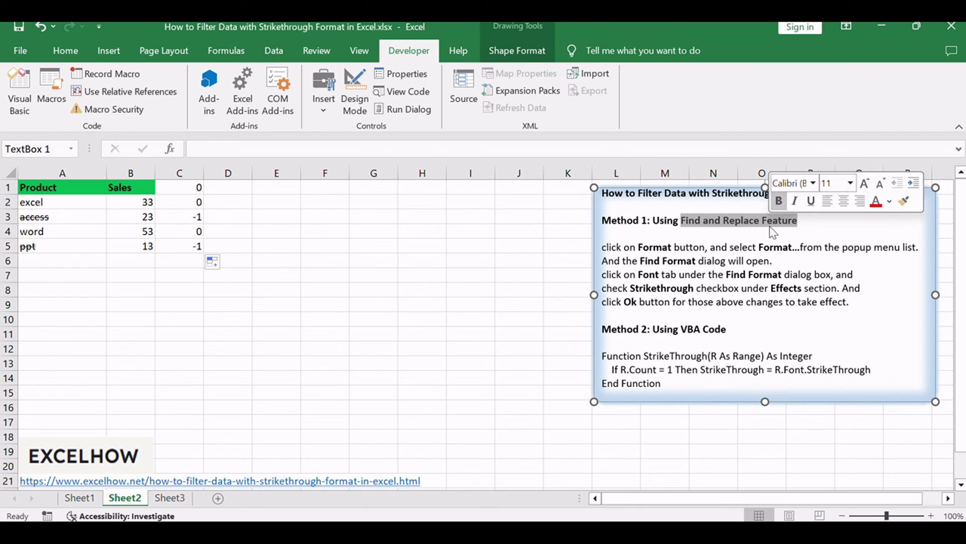
left_click_drag(699, 328, 726, 330)
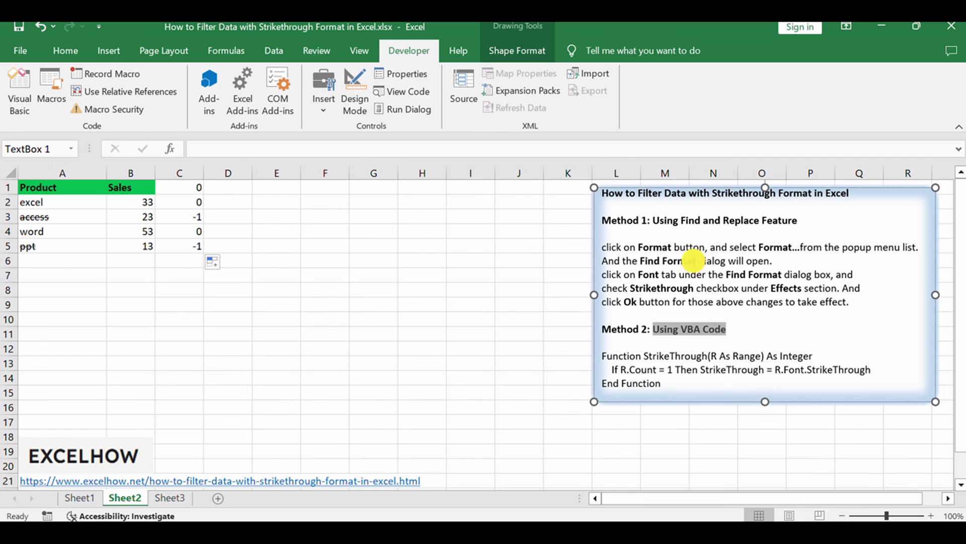
left_click(694, 261)
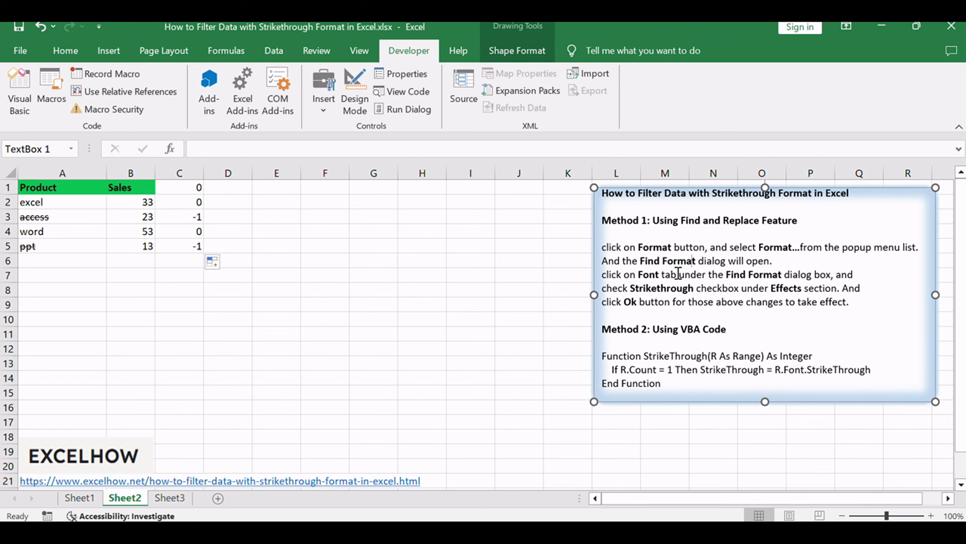